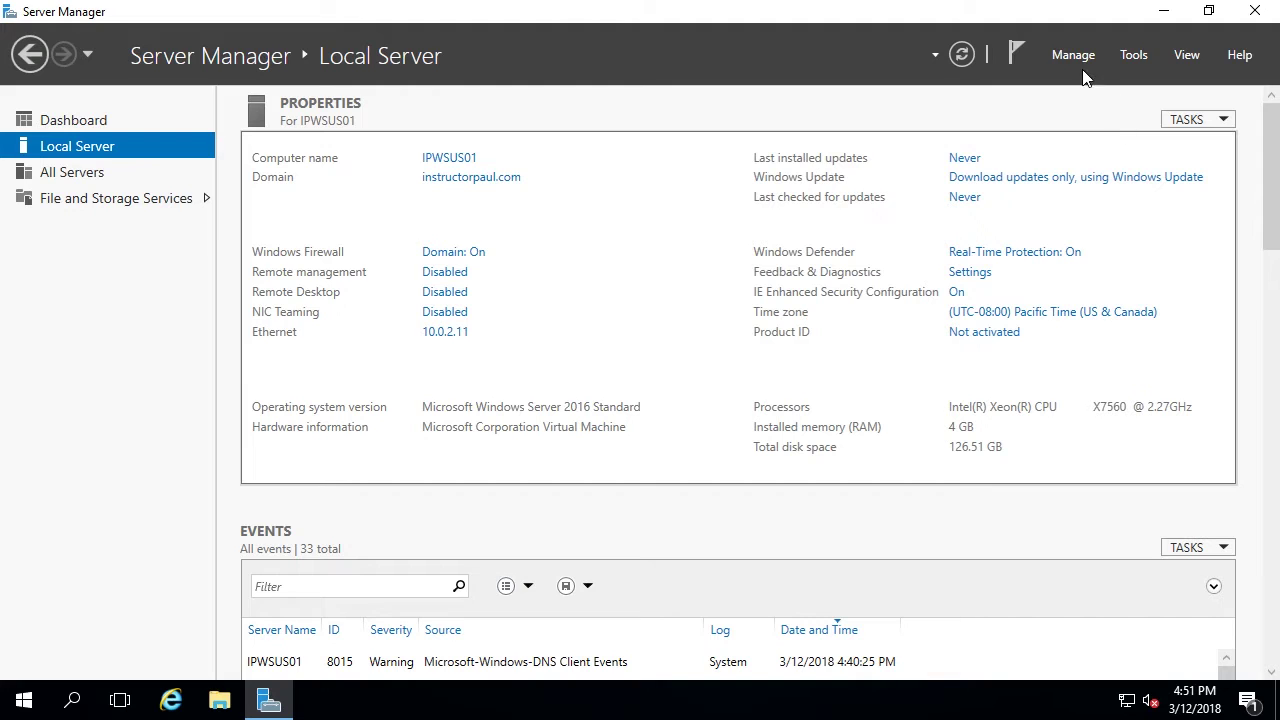
Start adding roles and features with a role-based or feature-based installation on the IPWSUS01 server from the server pool
{"action": "left_click", "coordinate": [1078, 58]}
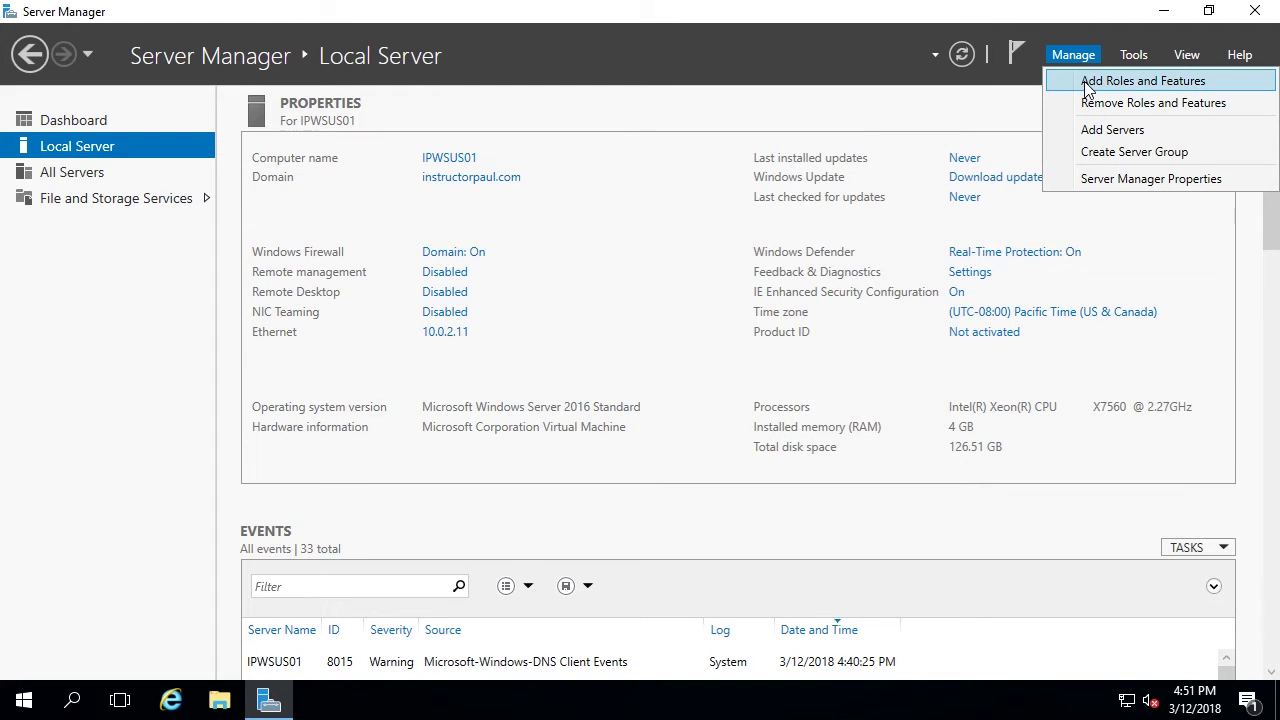
{"action": "left_click", "coordinate": [1088, 82]}
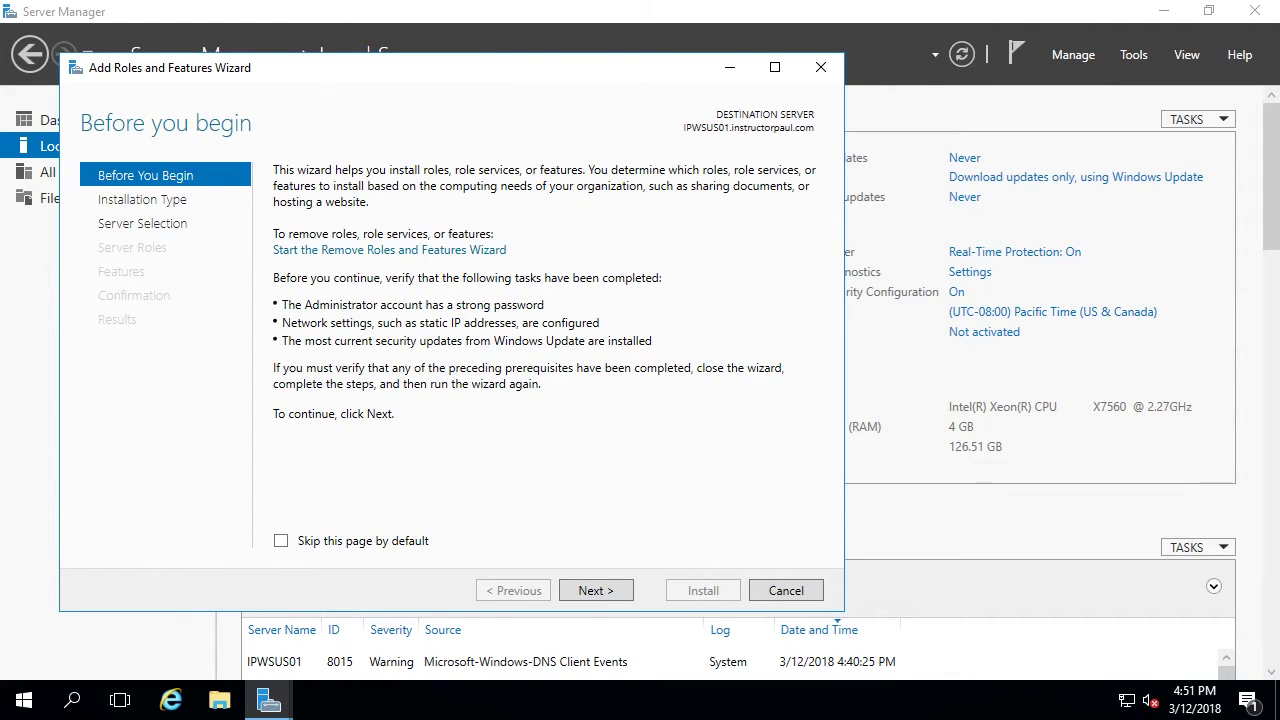
{"action": "left_click_drag", "start_coordinate": [489, 70], "coordinate": [638, 70]}
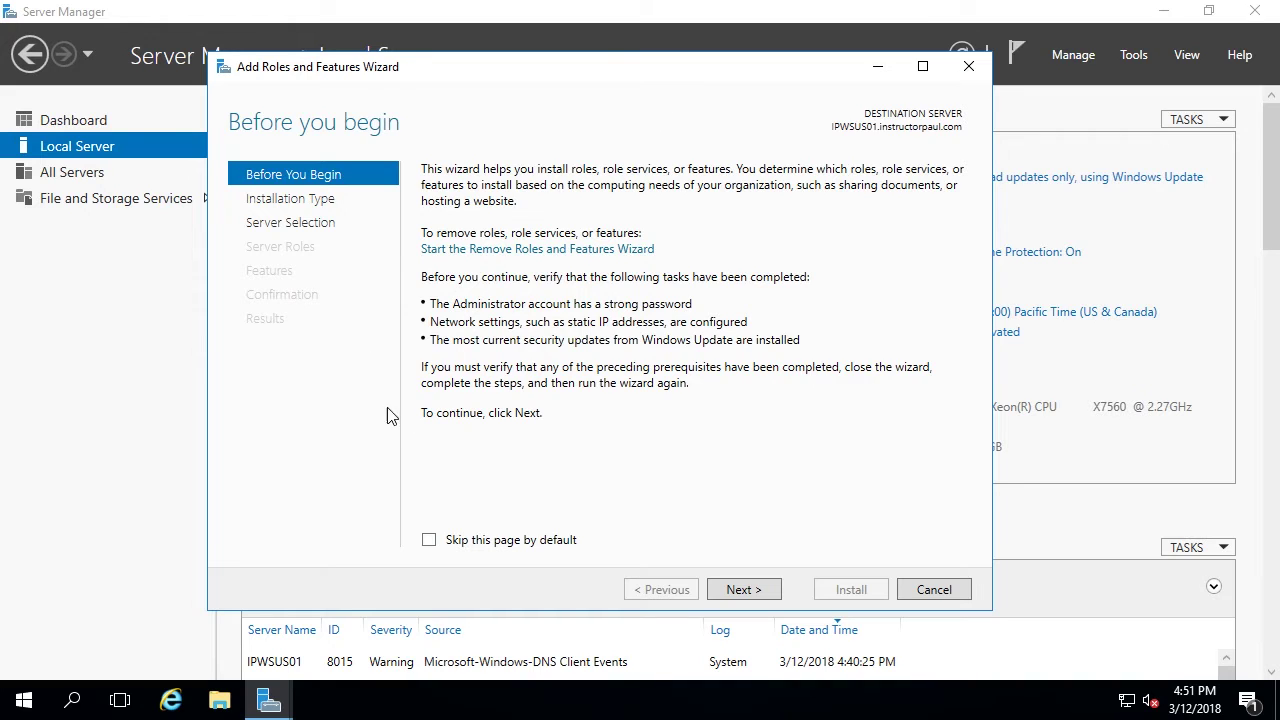
{"action": "left_click", "coordinate": [429, 541]}
{"action": "left_click", "coordinate": [741, 590]}
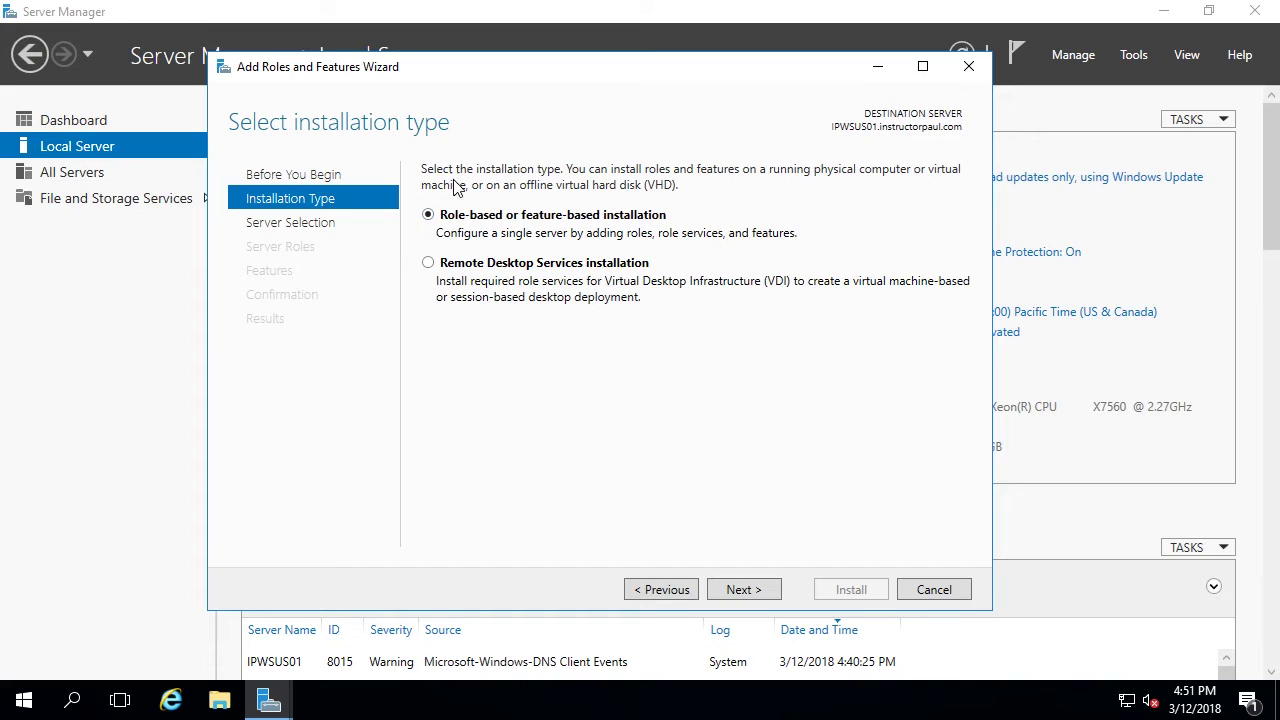
{"action": "left_click", "coordinate": [741, 590]}
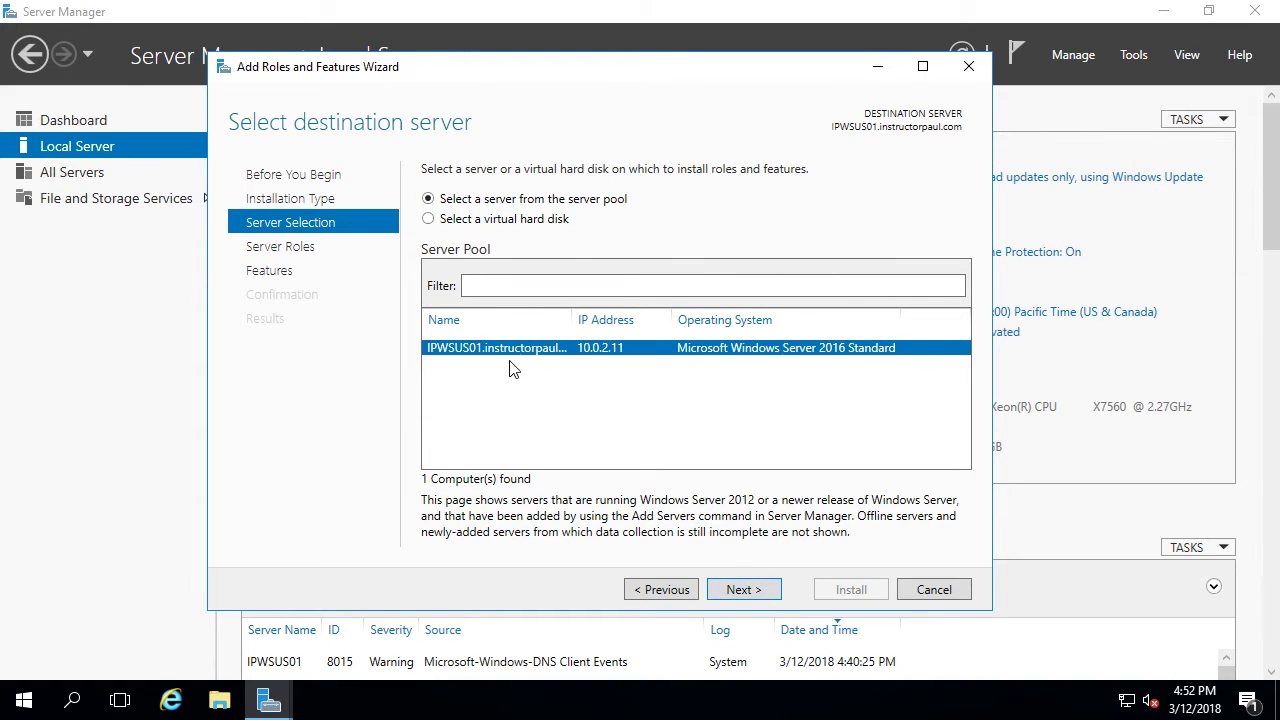
{"action": "left_click", "coordinate": [742, 590]}
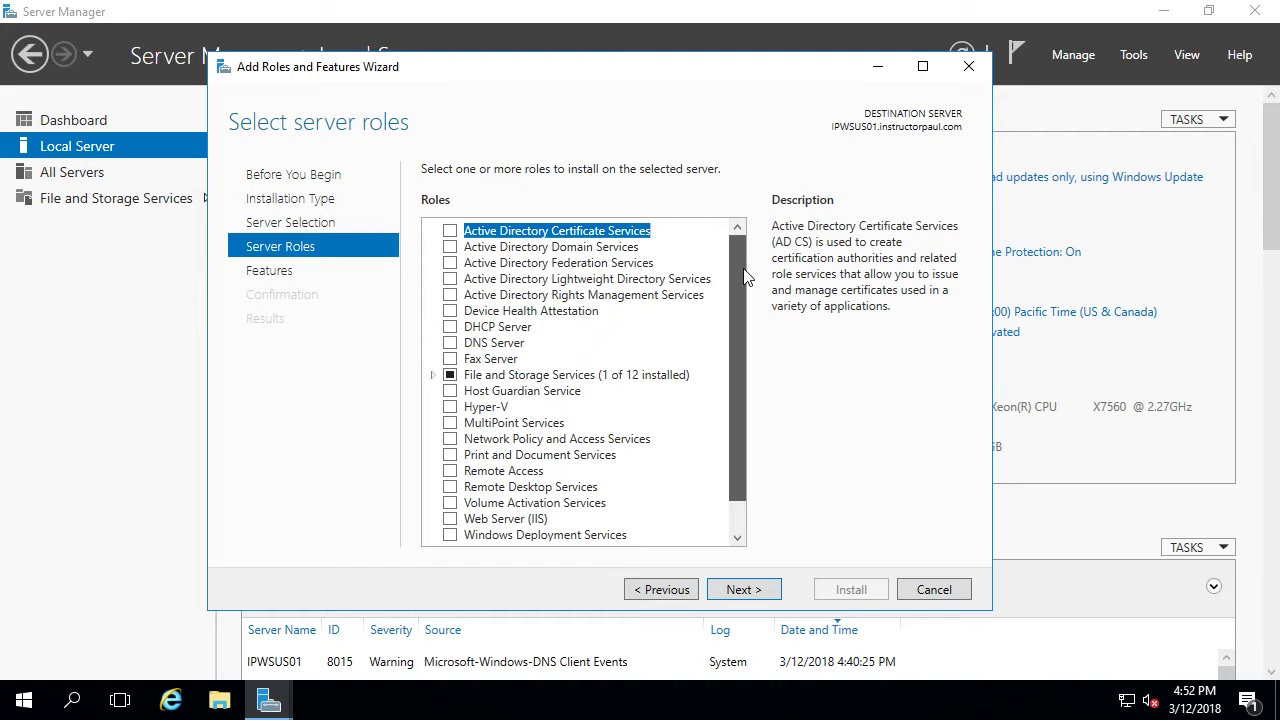
Select the Windows Server Update Services role and add its required features, including the management tools
{"action": "left_click_drag", "start_coordinate": [743, 275], "coordinate": [749, 309]}
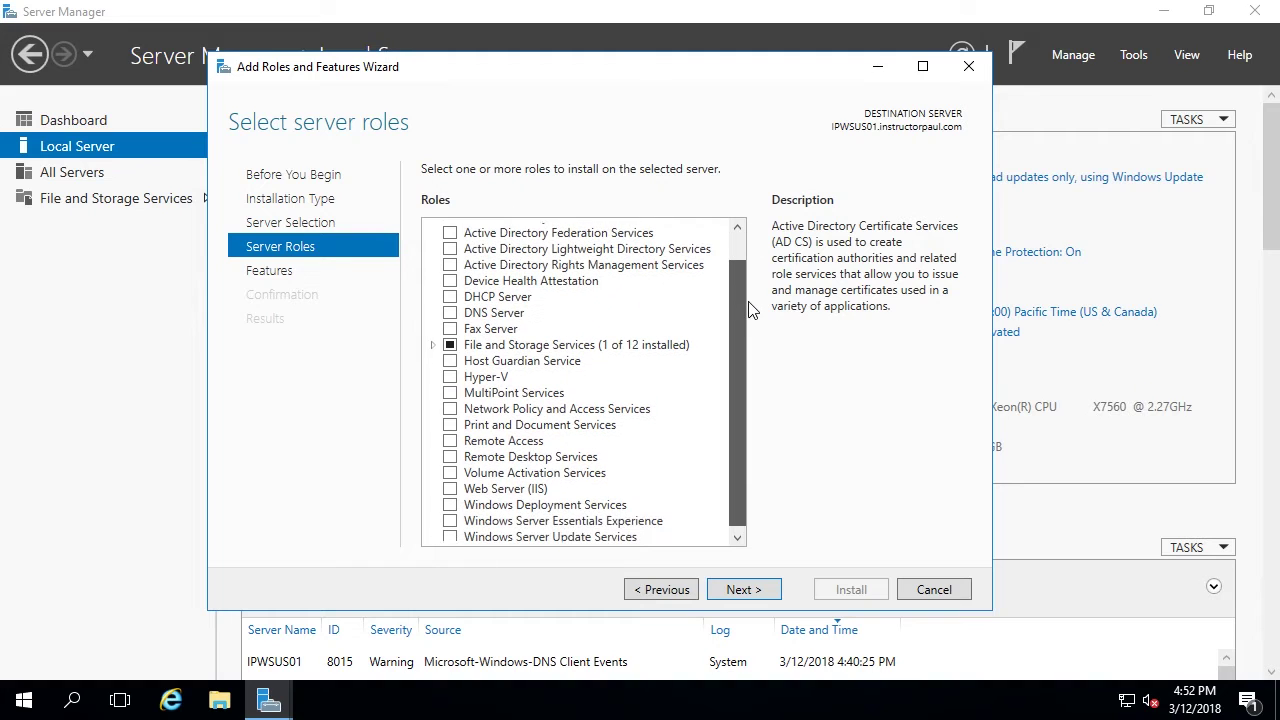
{"action": "left_click", "coordinate": [449, 534]}
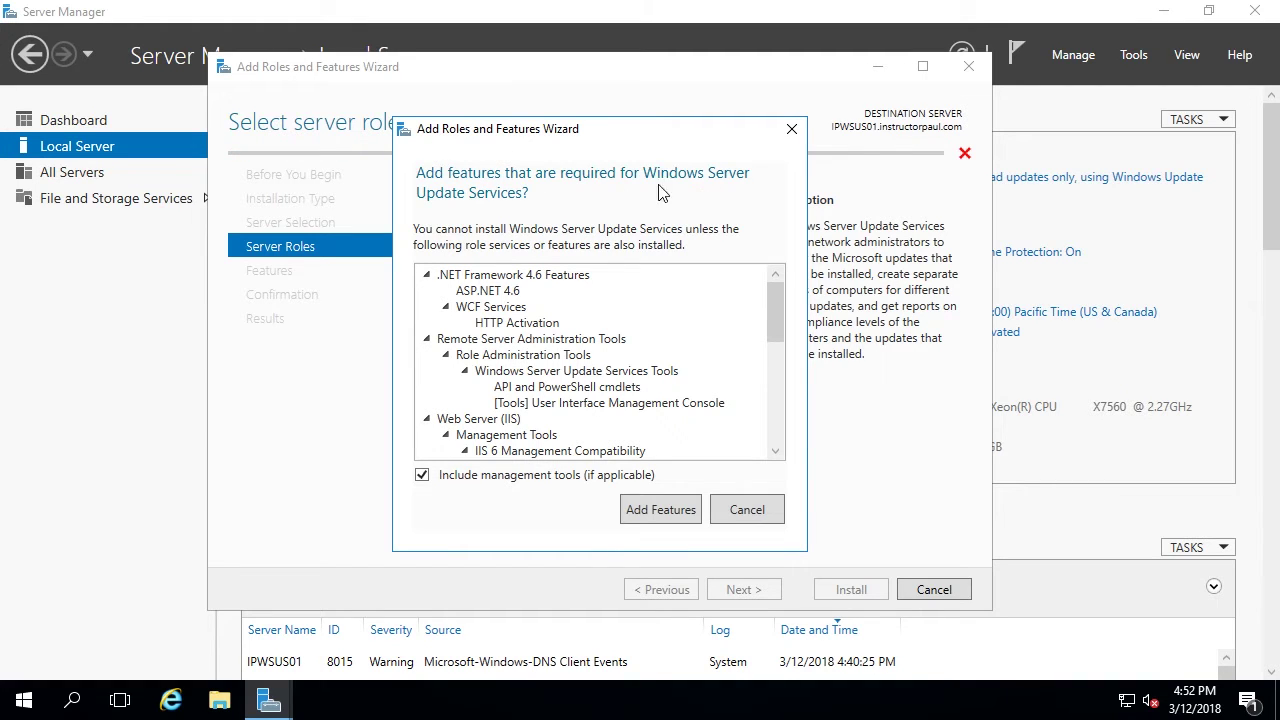
{"action": "scroll", "coordinate": [785, 350], "scroll_direction": "down", "scroll_amount": 1}
{"action": "left_click_drag", "start_coordinate": [785, 350], "coordinate": [788, 440]}
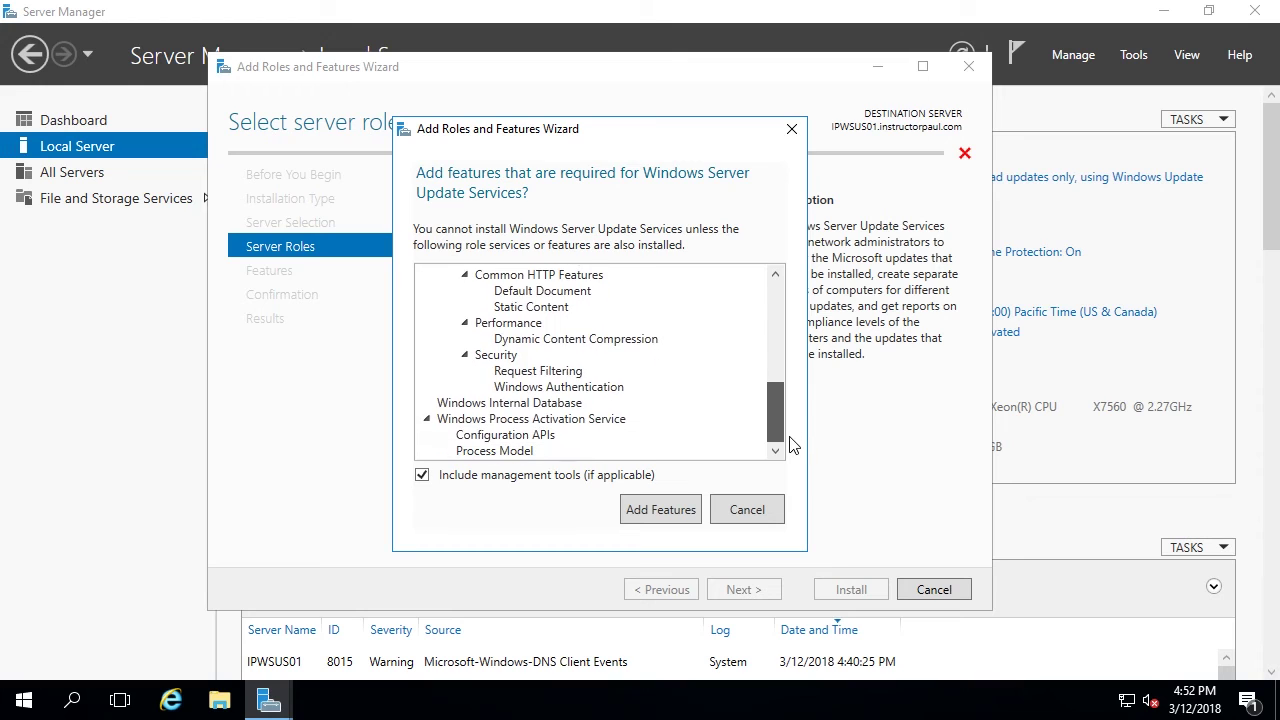
{"action": "left_click", "coordinate": [660, 510]}
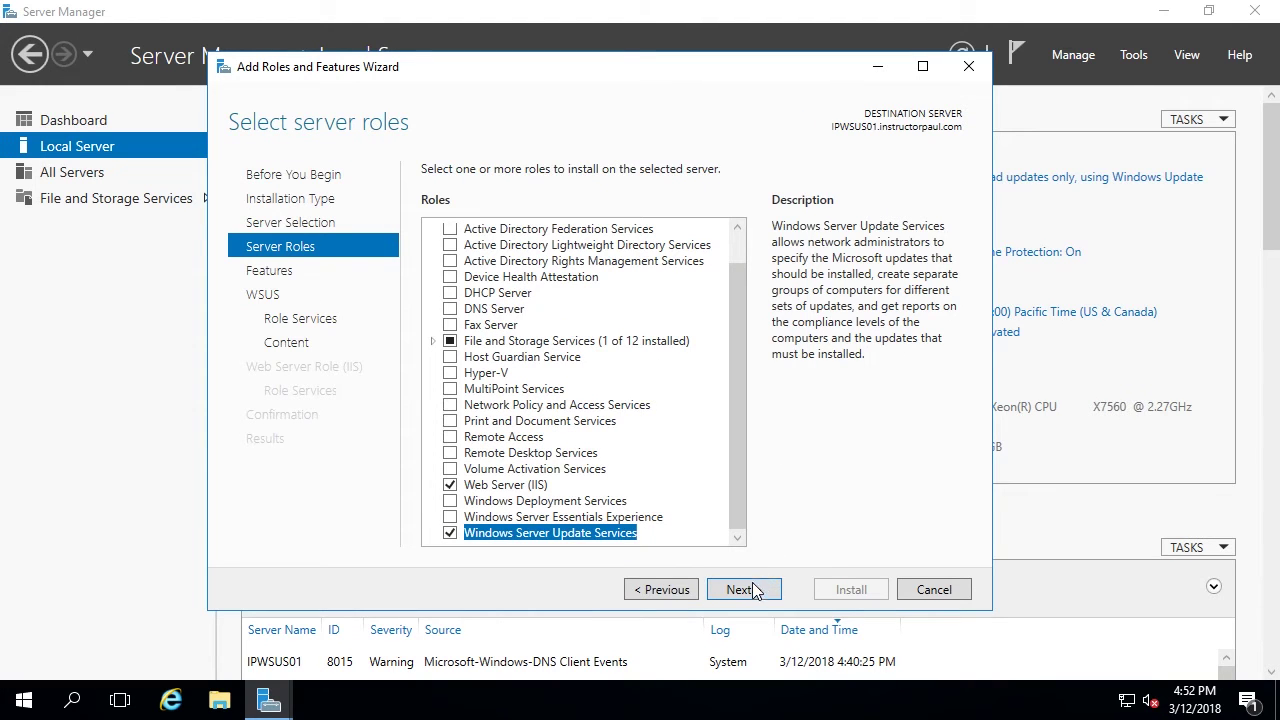
{"action": "left_click", "coordinate": [740, 589]}
Keep the preselected features and continue past the WSUS introduction to the WSUS role services
{"action": "left_click_drag", "start_coordinate": [743, 291], "coordinate": [797, 513]}
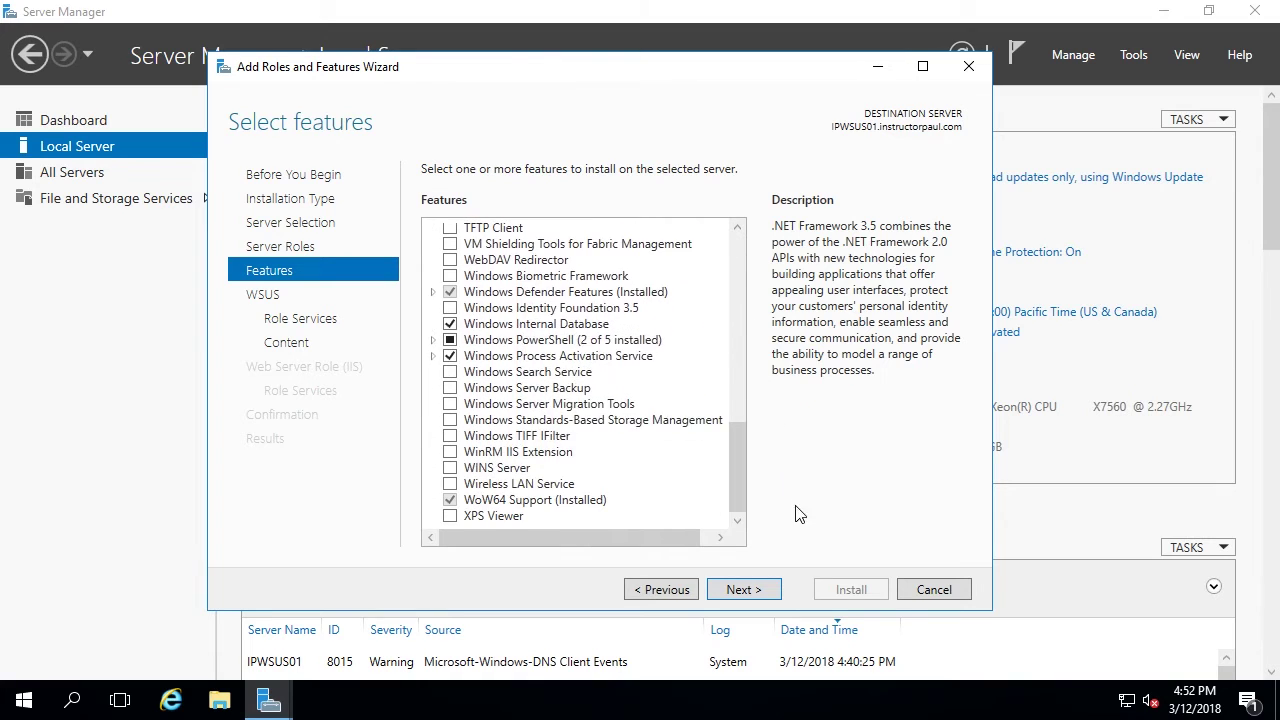
{"action": "left_click", "coordinate": [760, 596]}
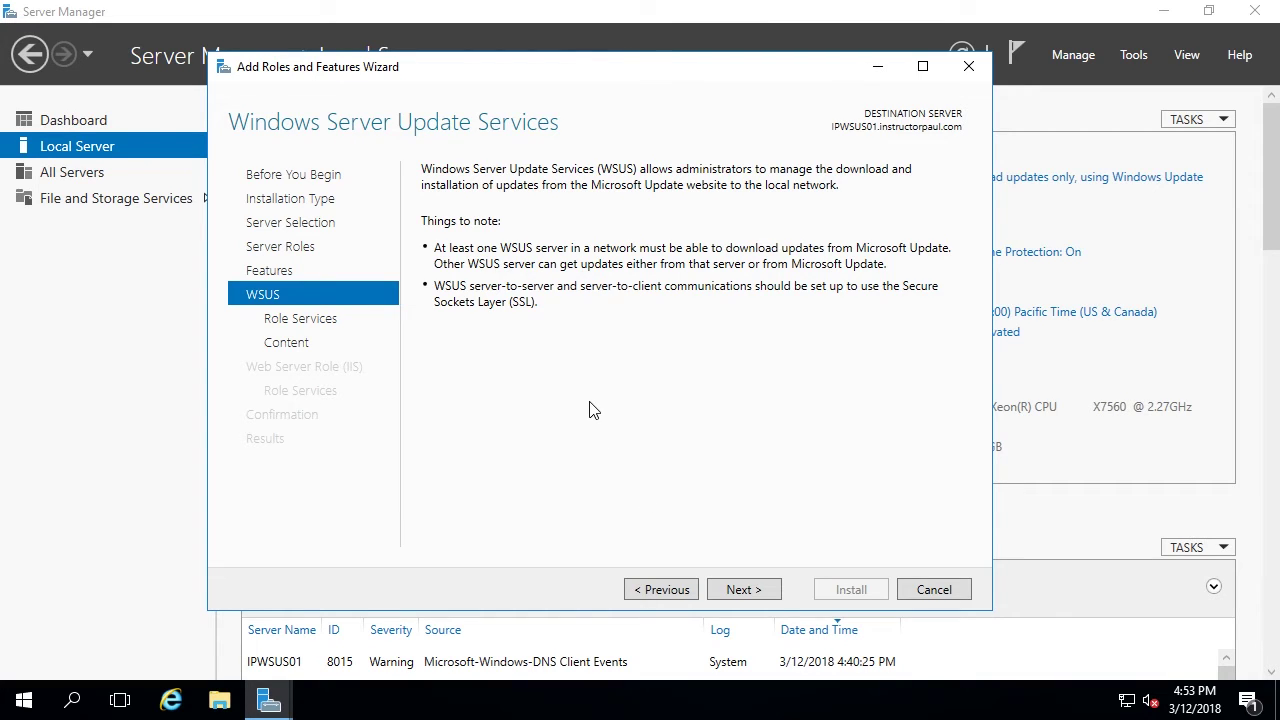
{"action": "left_click", "coordinate": [745, 590]}
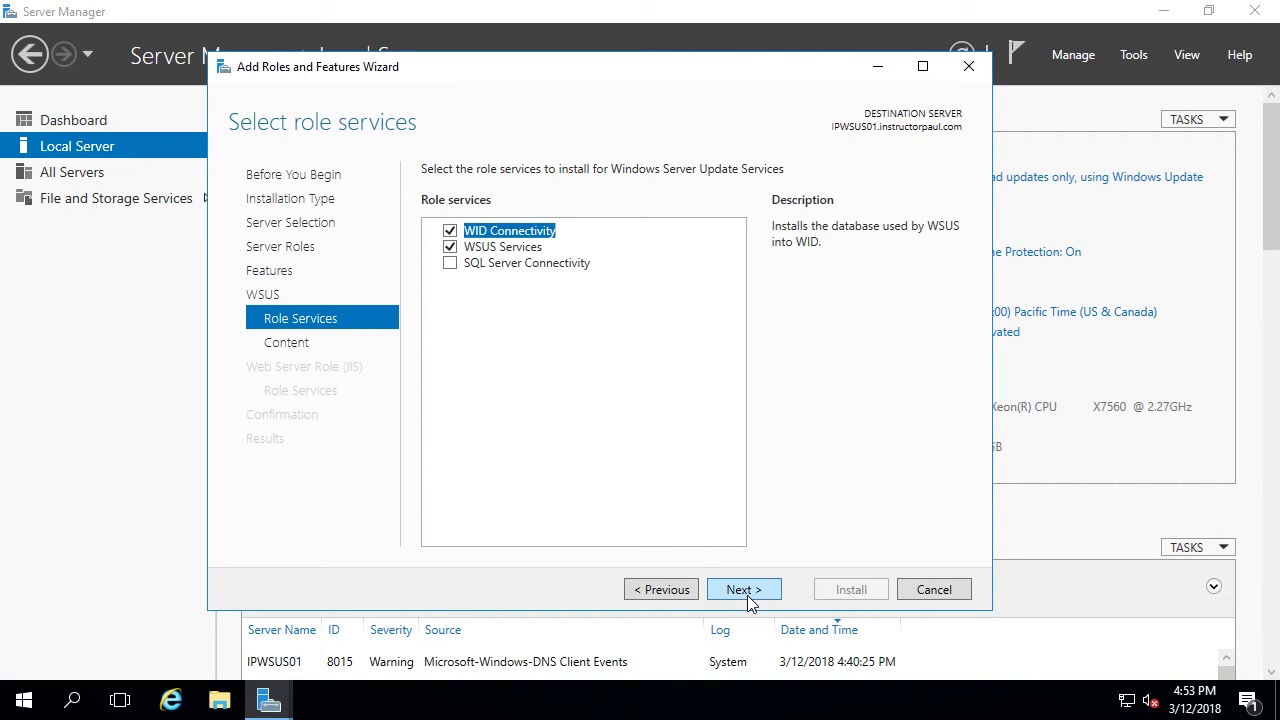
Try SQL Server Connectivity in place of WID Connectivity in the WSUS role services, and restore the WID selection
{"action": "left_click", "coordinate": [497, 250]}
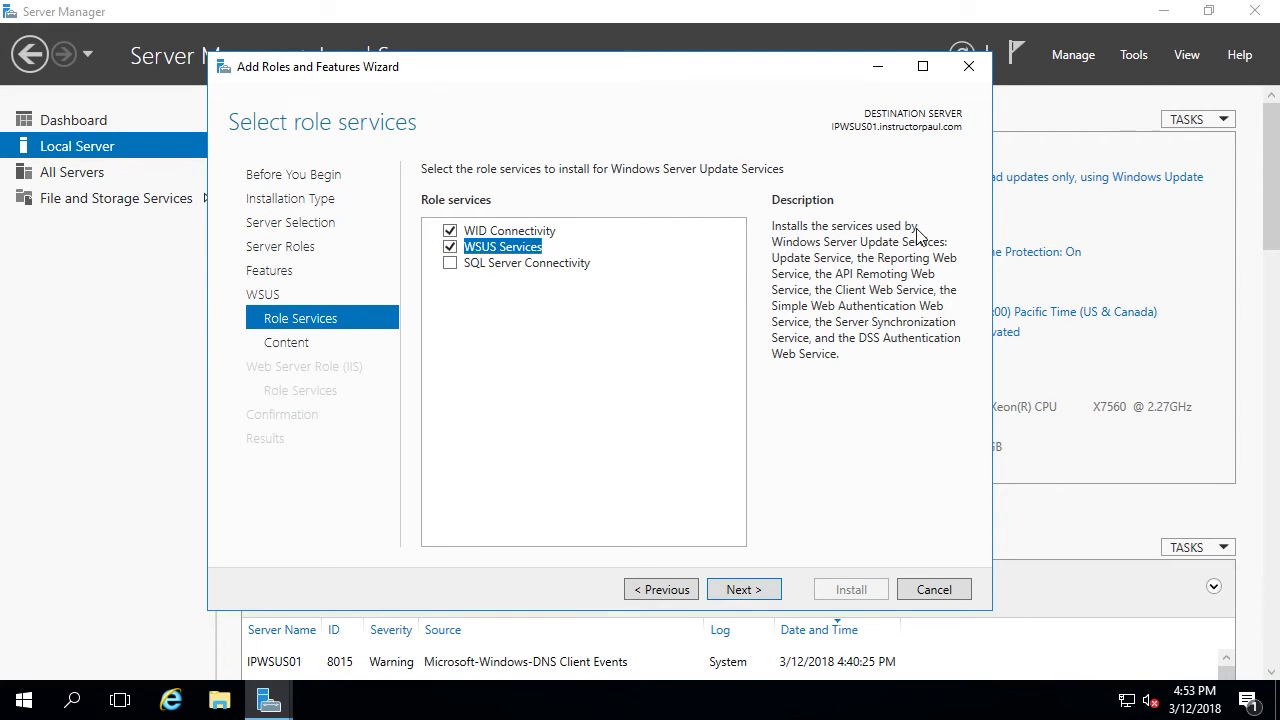
{"action": "left_click", "coordinate": [540, 233]}
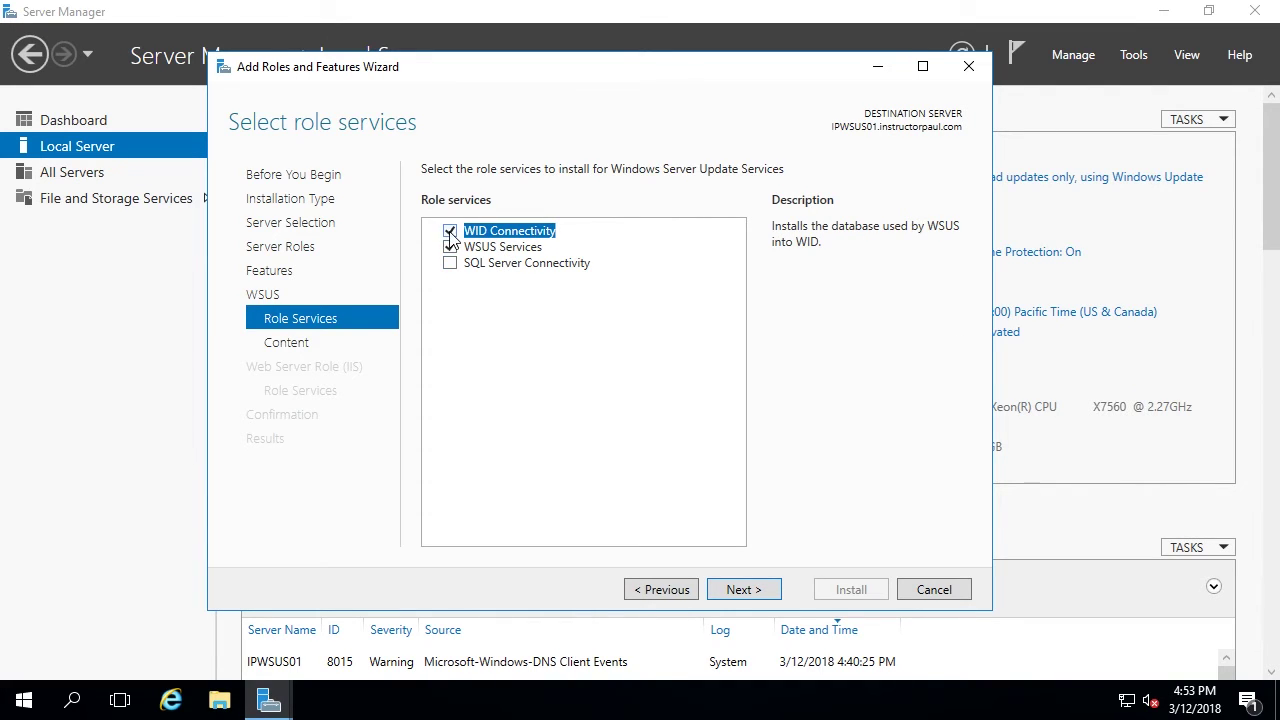
{"action": "left_click", "coordinate": [451, 270]}
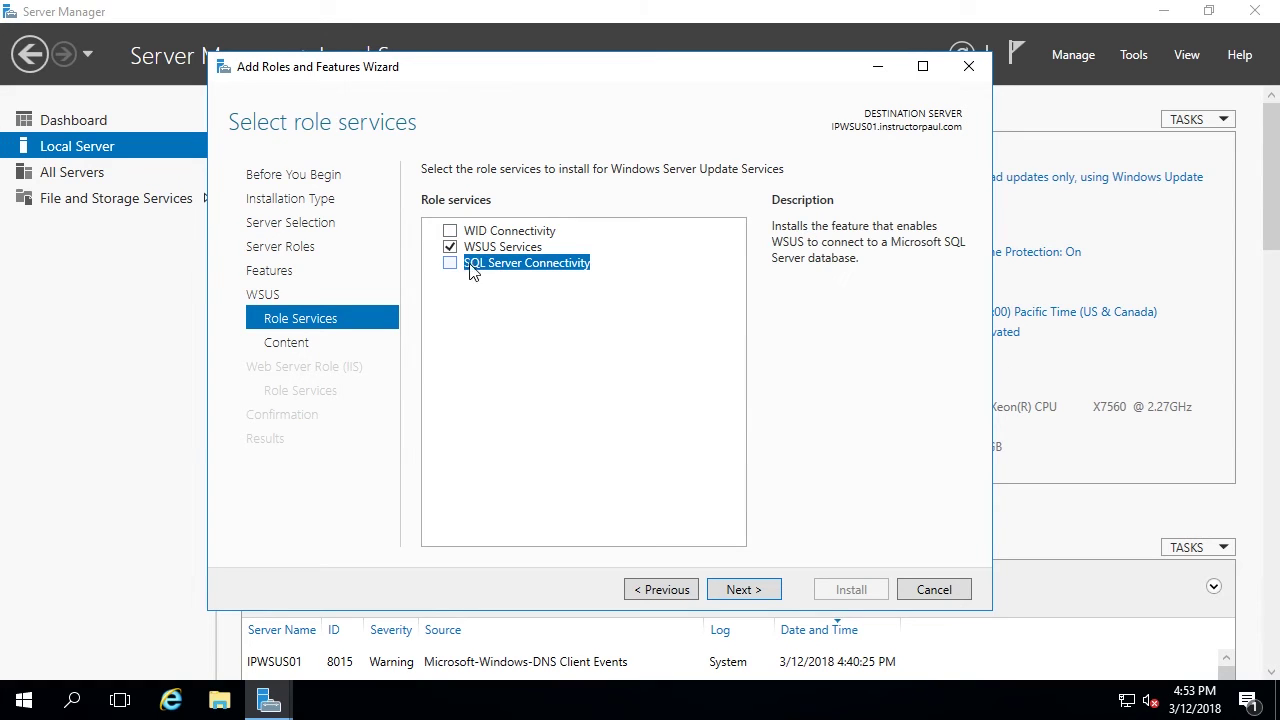
{"action": "left_click", "coordinate": [450, 264]}
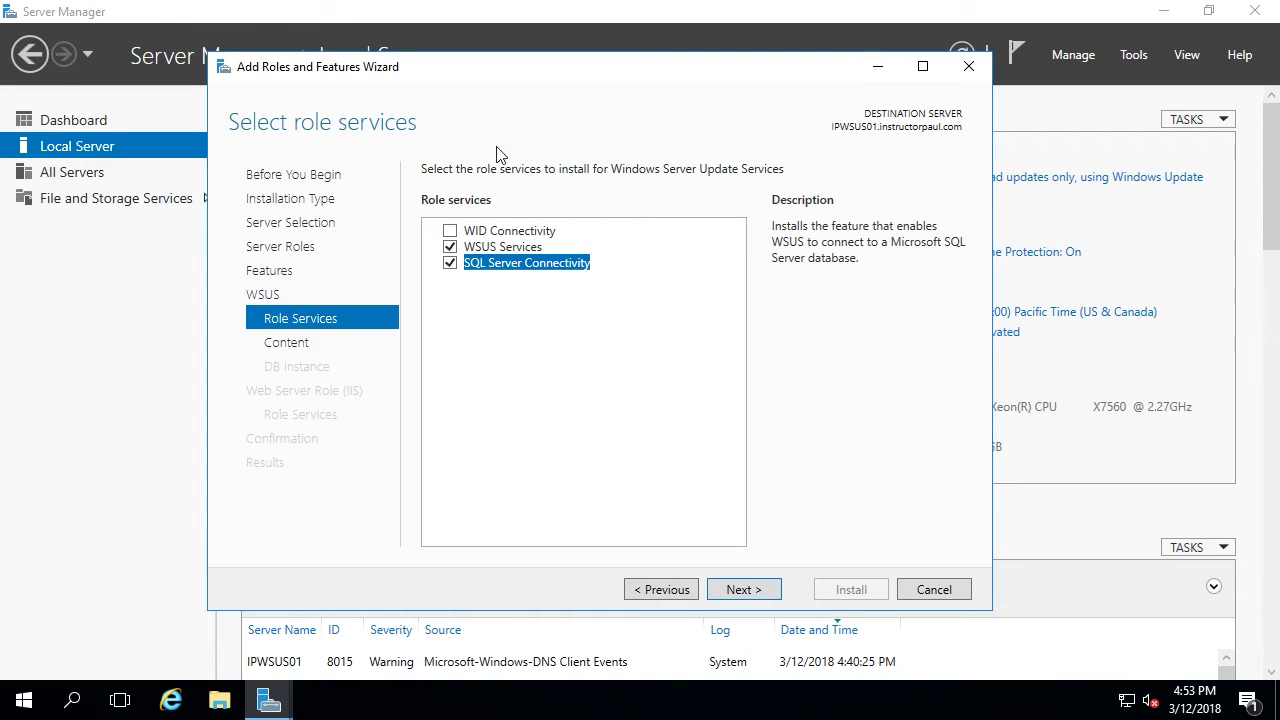
{"action": "left_click", "coordinate": [451, 264]}
{"action": "left_click", "coordinate": [450, 231]}
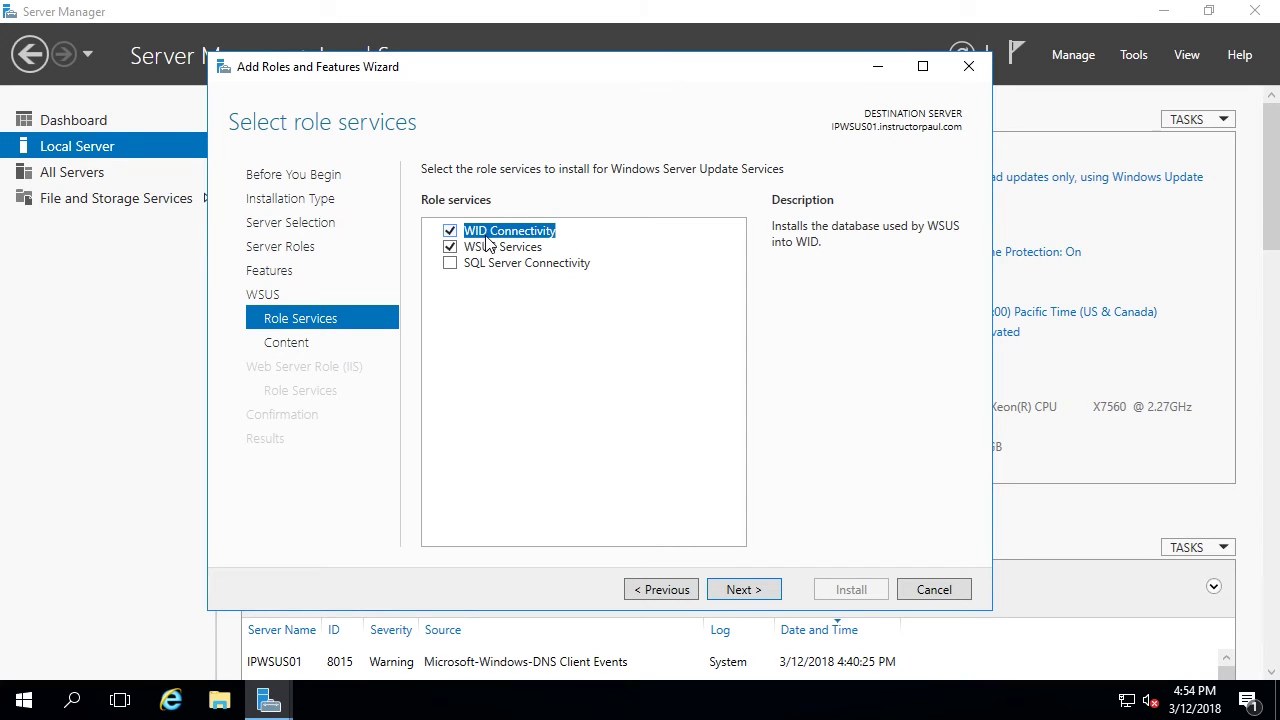
Accept WID Connectivity and WSUS Services, and set the update storage location to C:\WSUSUpdates
{"action": "left_click", "coordinate": [747, 588]}
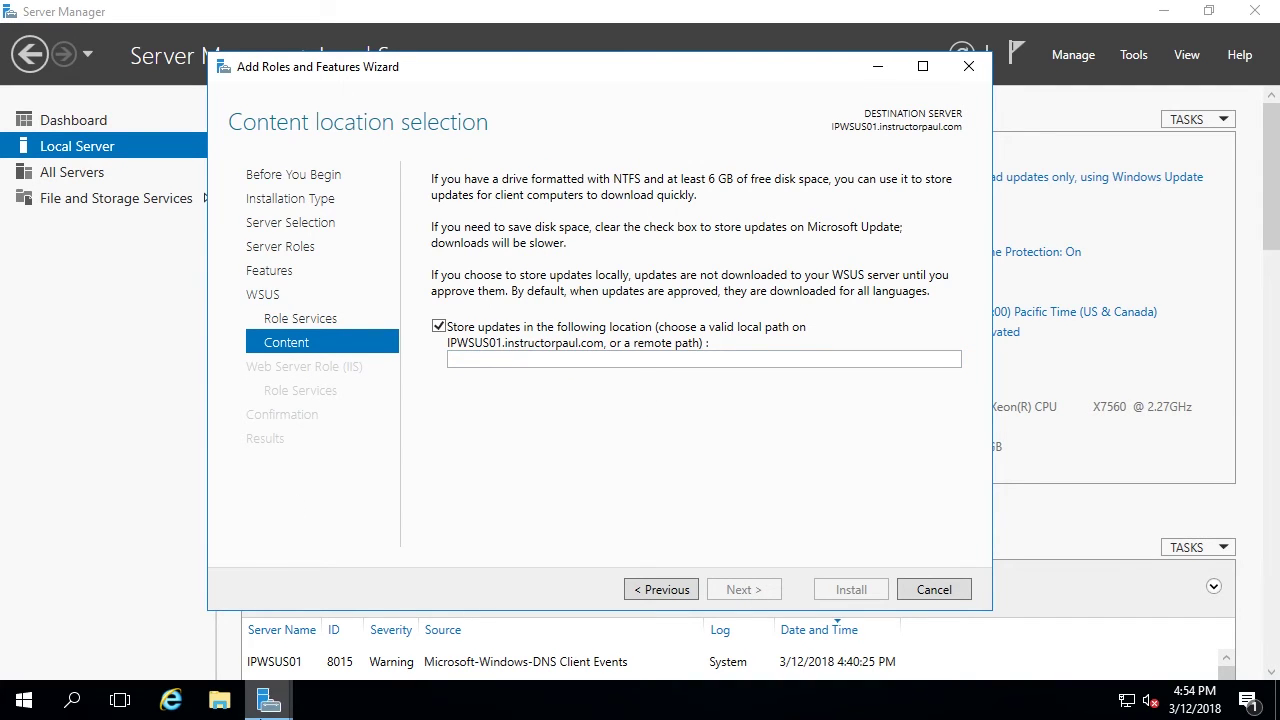
{"action": "left_click", "coordinate": [542, 363]}
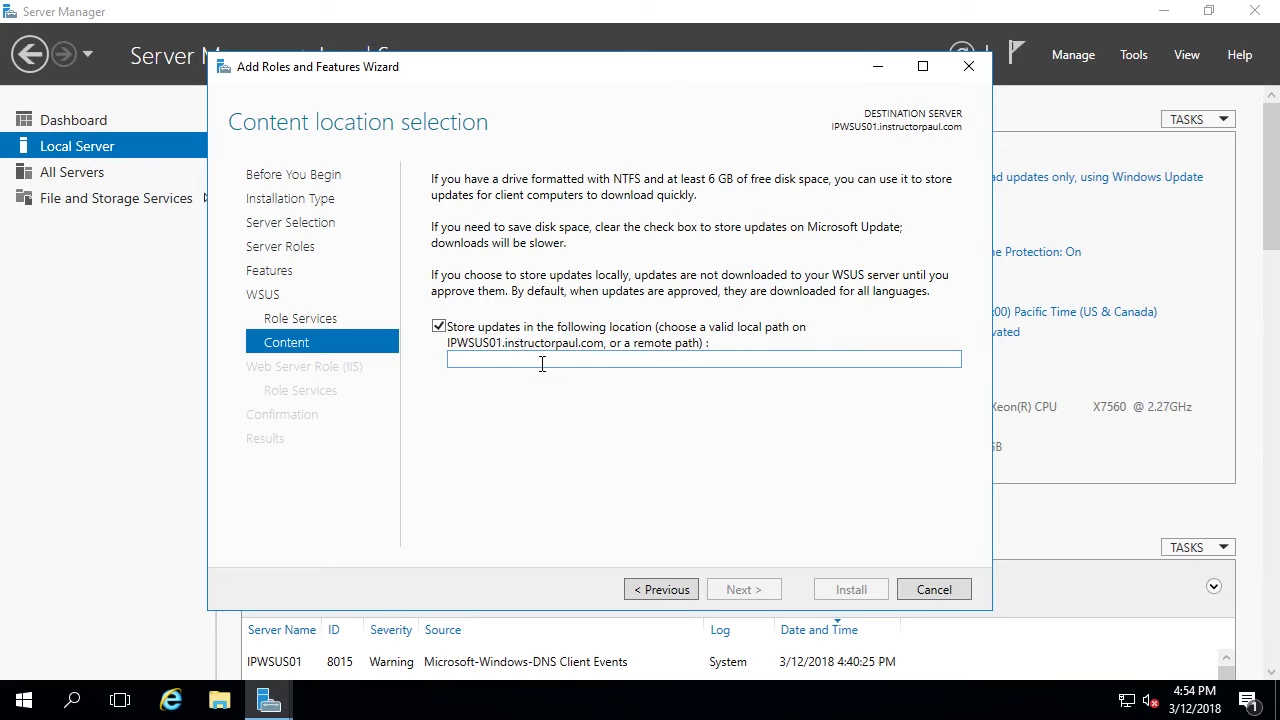
{"action": "type", "text": "C:\\WSUSUpdates"}
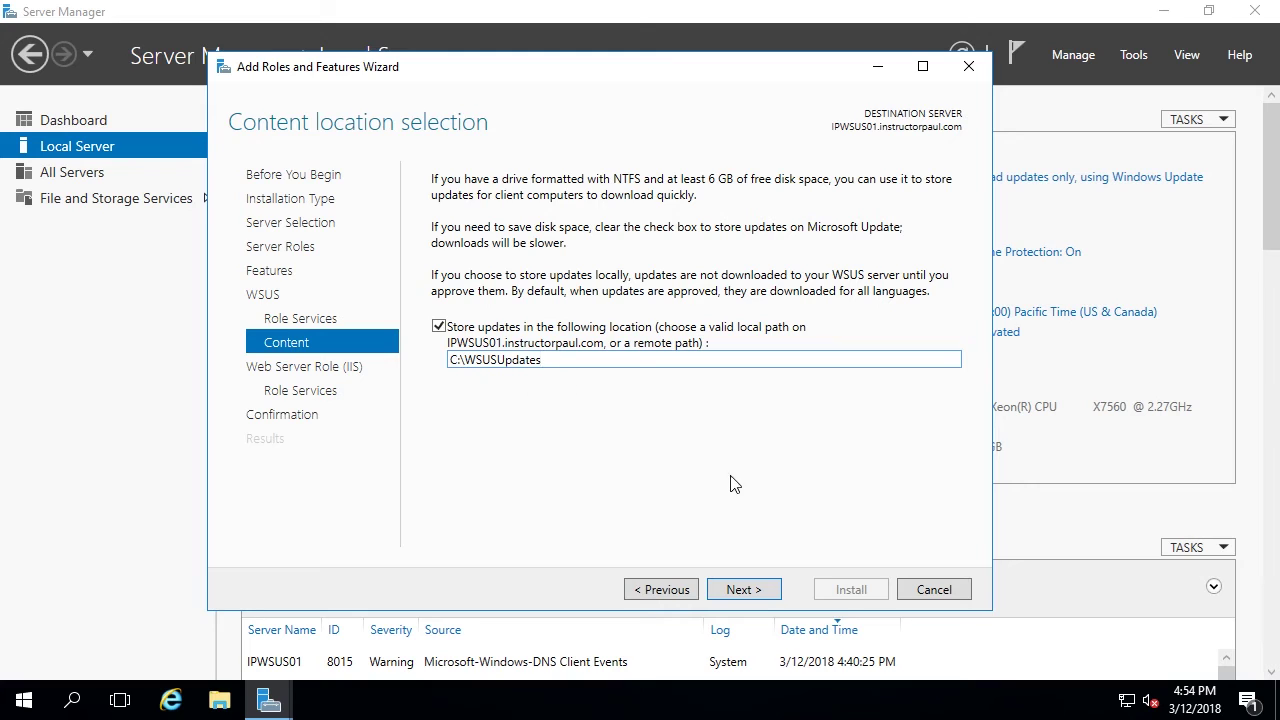
{"action": "left_click", "coordinate": [744, 589]}
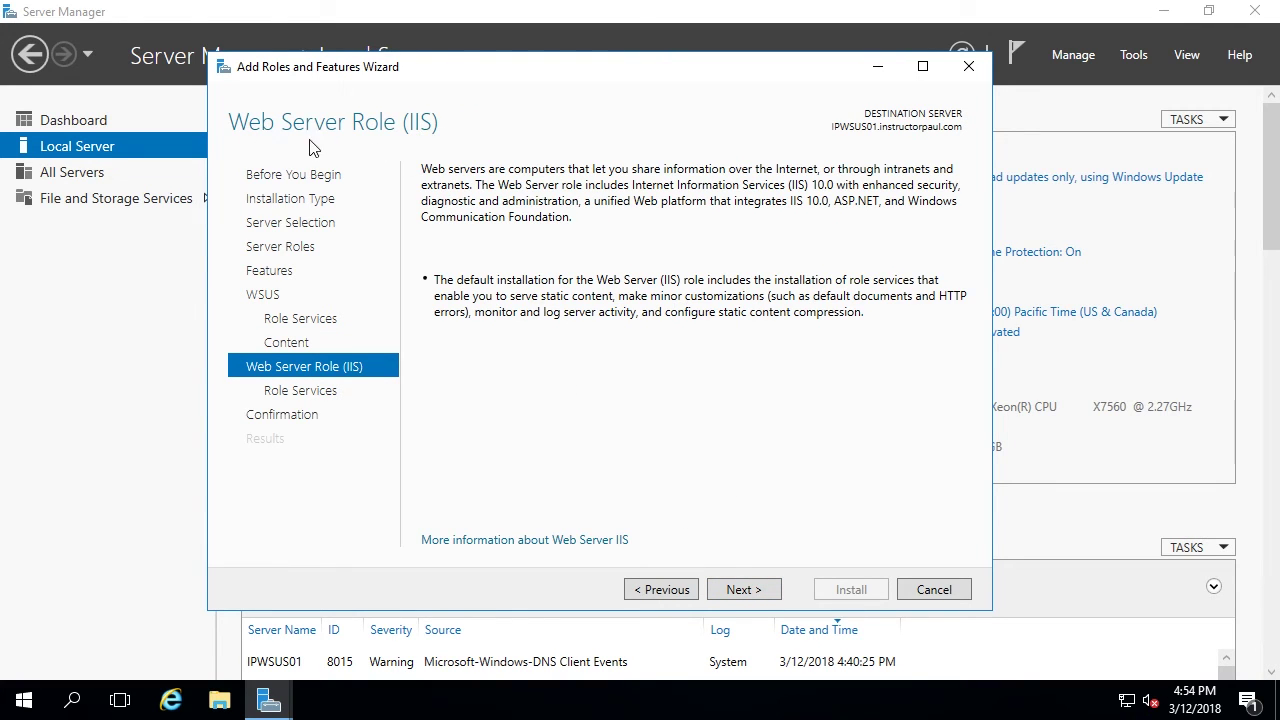
Accept the preselected Web Server (IIS) role services and continue to the installation confirmation
{"action": "left_click", "coordinate": [731, 589]}
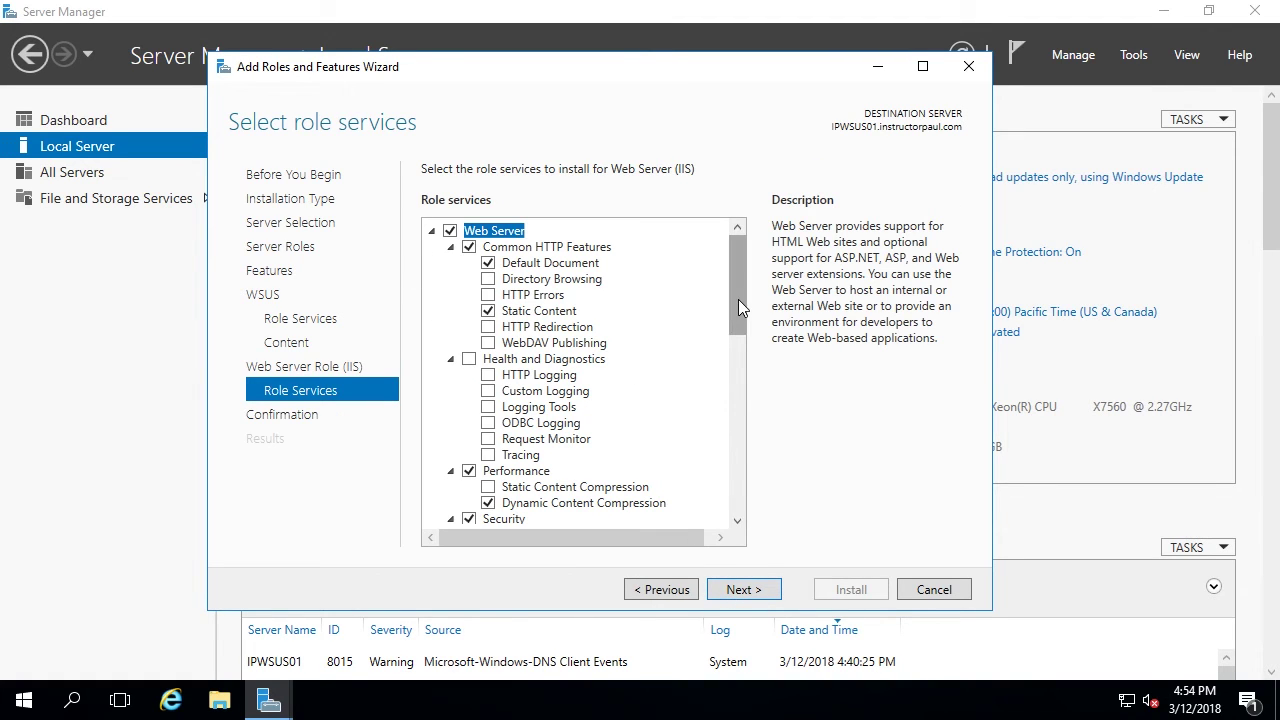
{"action": "left_click_drag", "start_coordinate": [738, 299], "coordinate": [764, 444]}
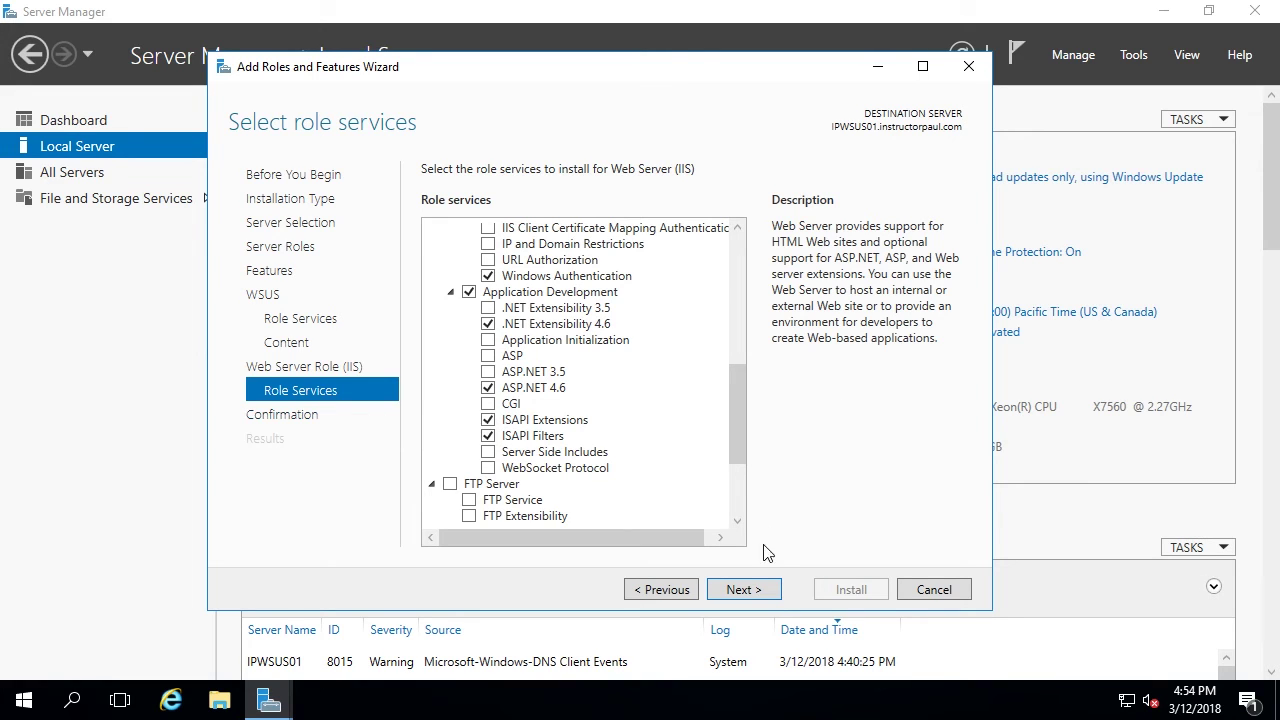
{"action": "left_click", "coordinate": [745, 590]}
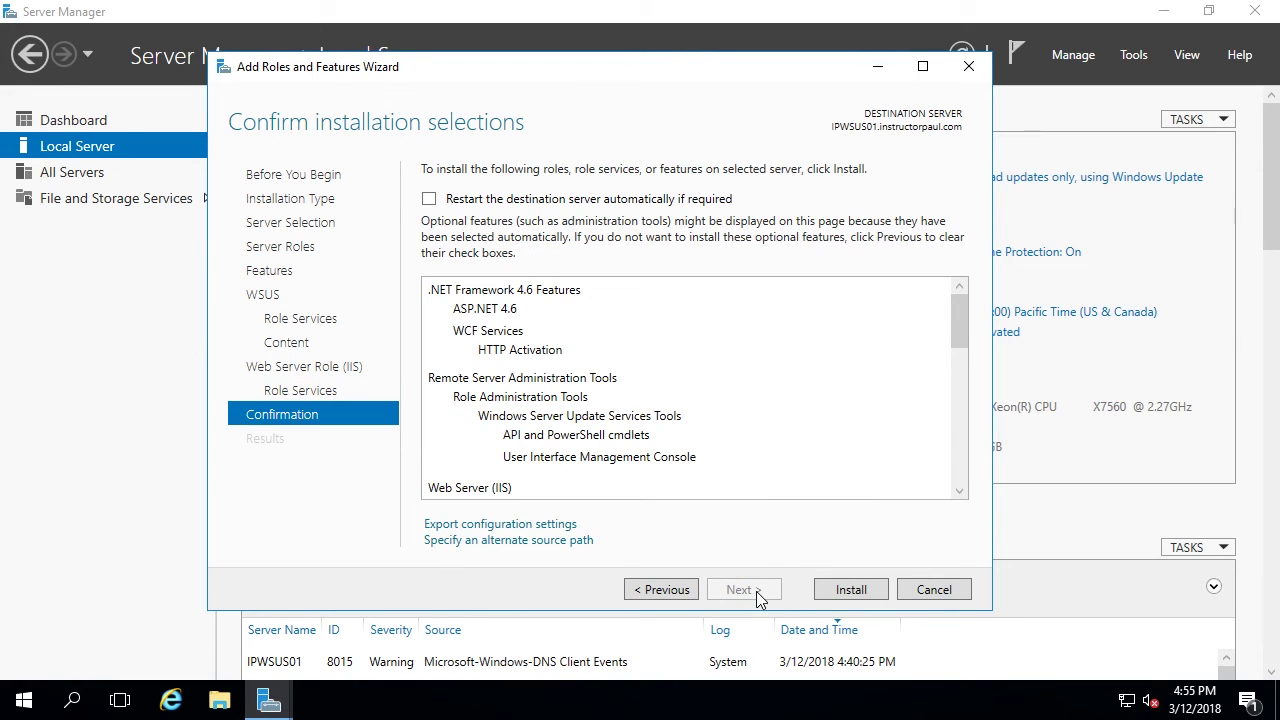
Install the selected roles and features, and launch the post-installation tasks for Windows Server Update Services
{"action": "left_click", "coordinate": [844, 590]}
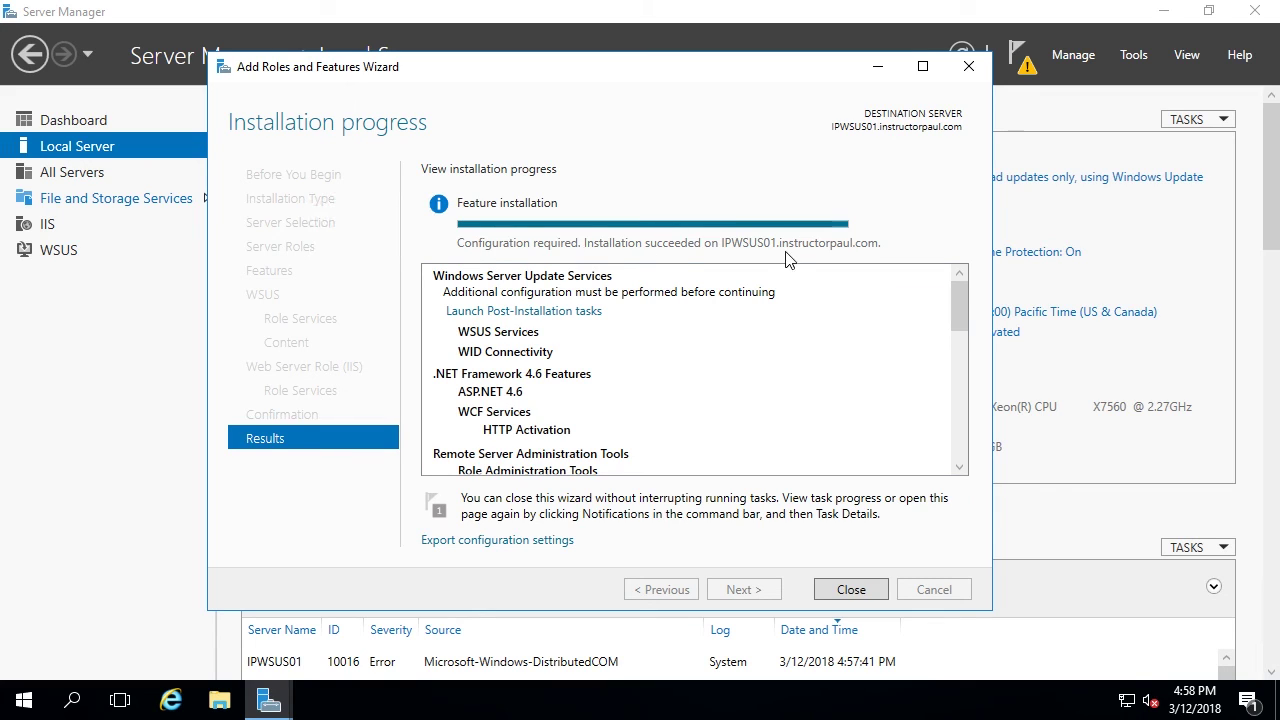
{"action": "left_click", "coordinate": [861, 590]}
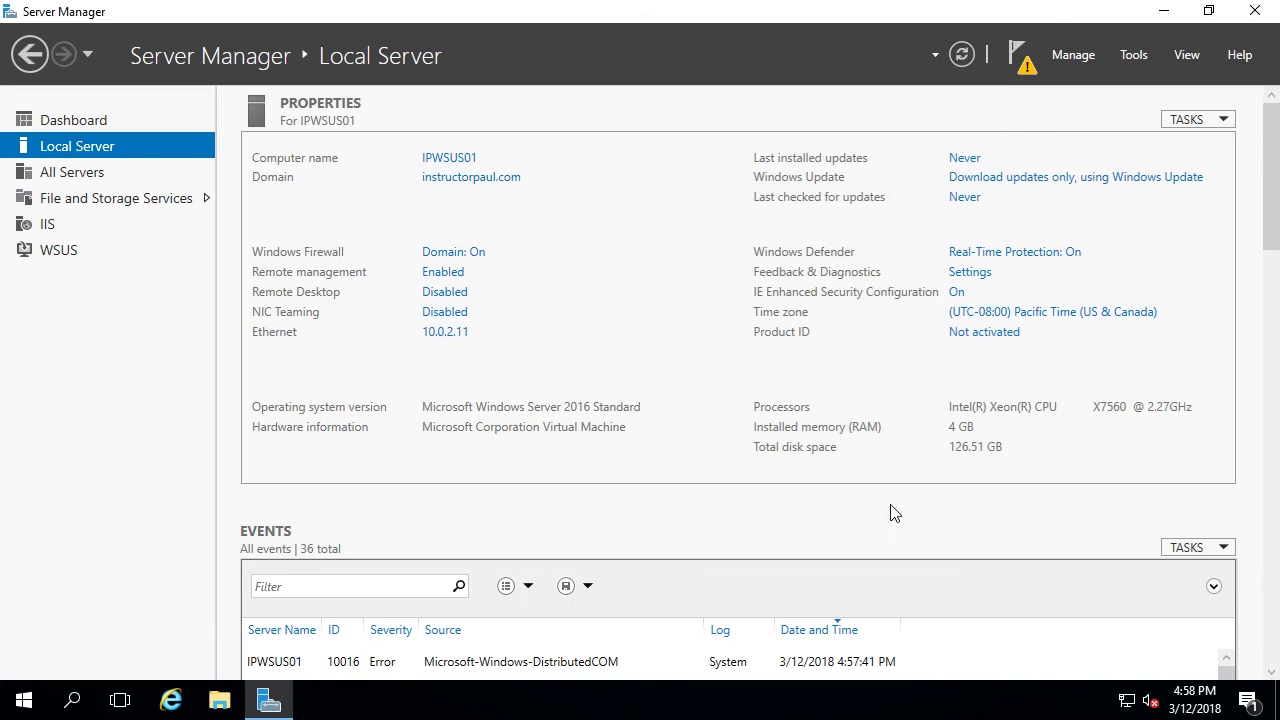
{"action": "left_click", "coordinate": [1020, 55]}
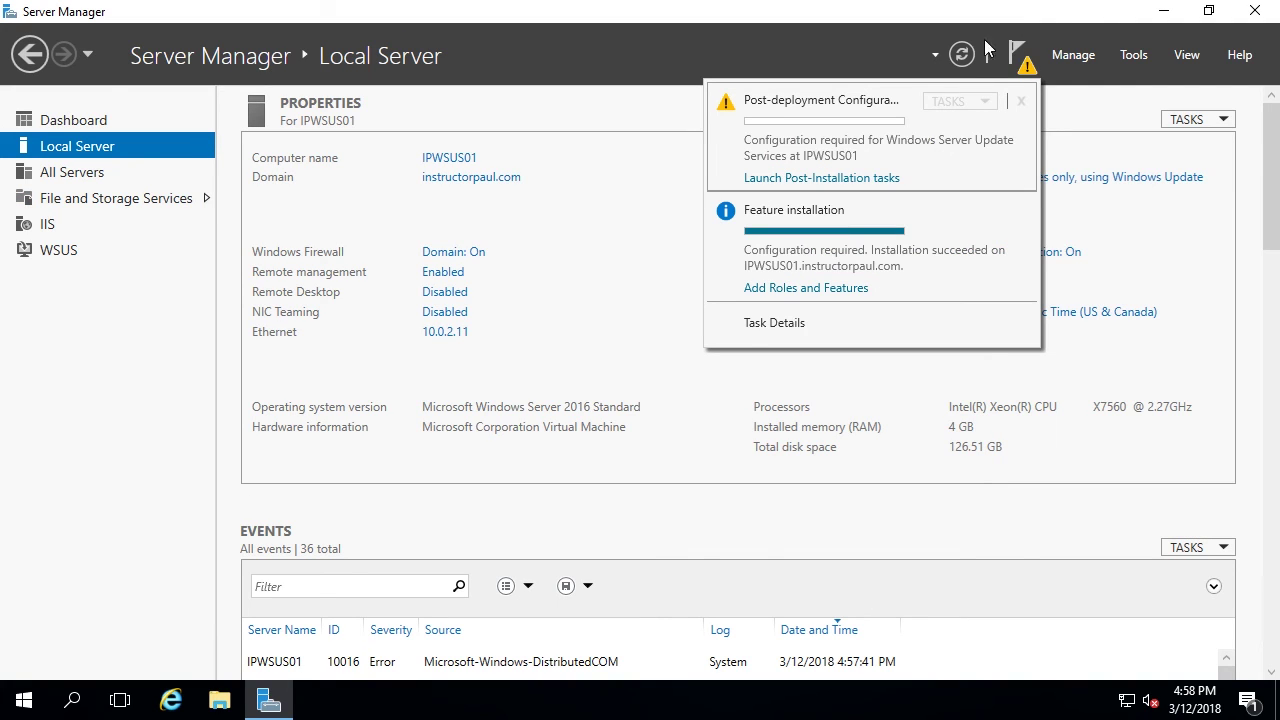
{"action": "left_click", "coordinate": [850, 184]}
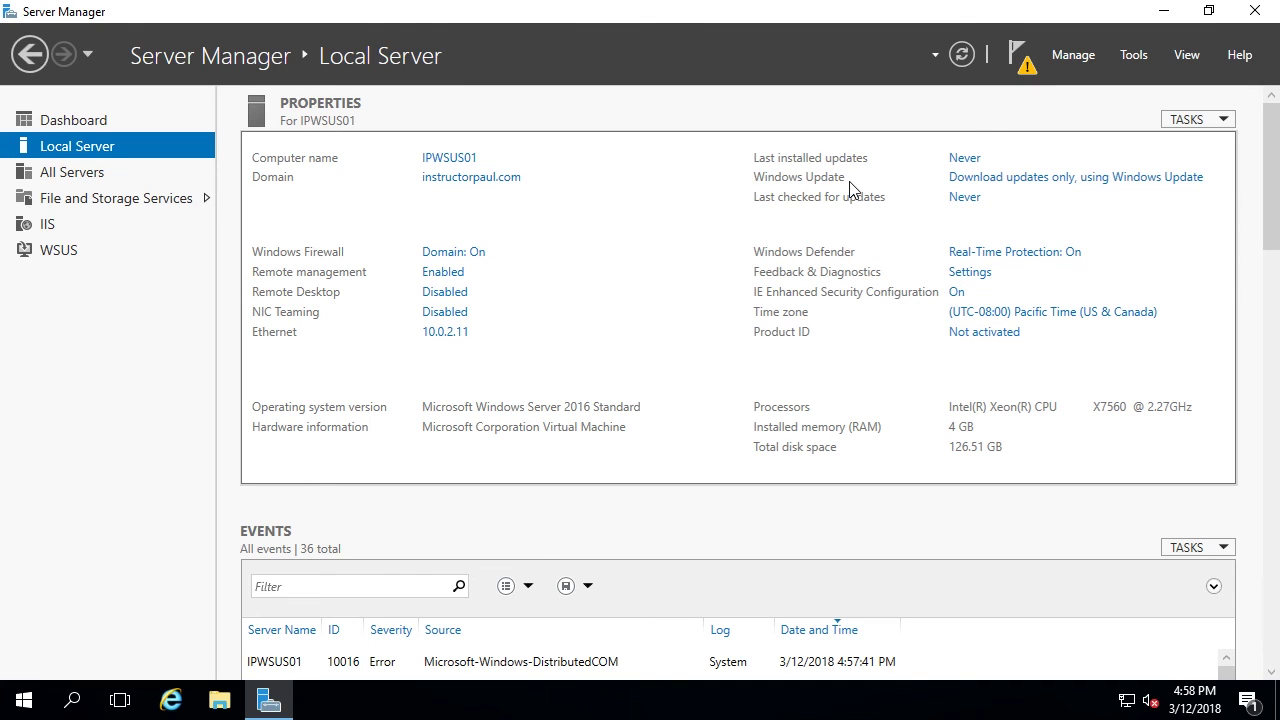